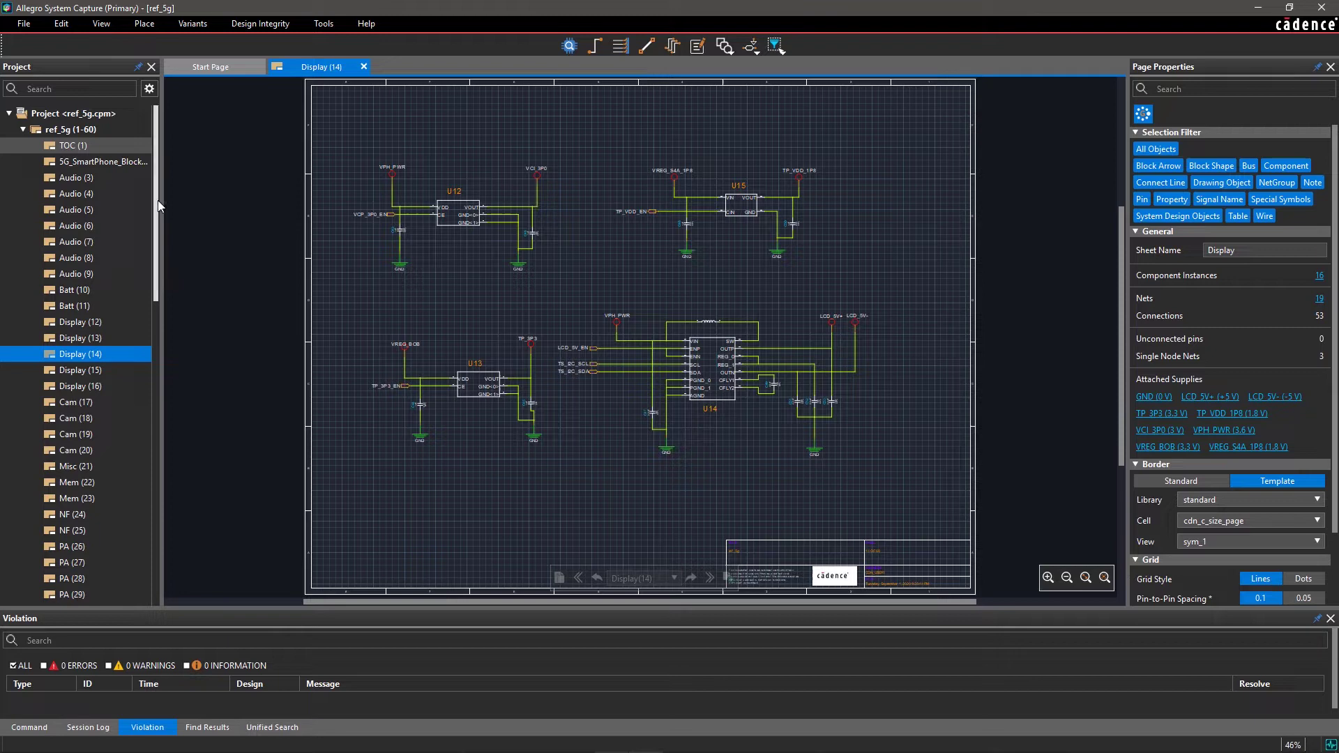
Run the electrical stress analysis on the ref_5g design and inspect the stress regions in the design summary chart.
{"action": "left_click_drag", "start_coordinate": [159, 206], "coordinate": [145, 326]}
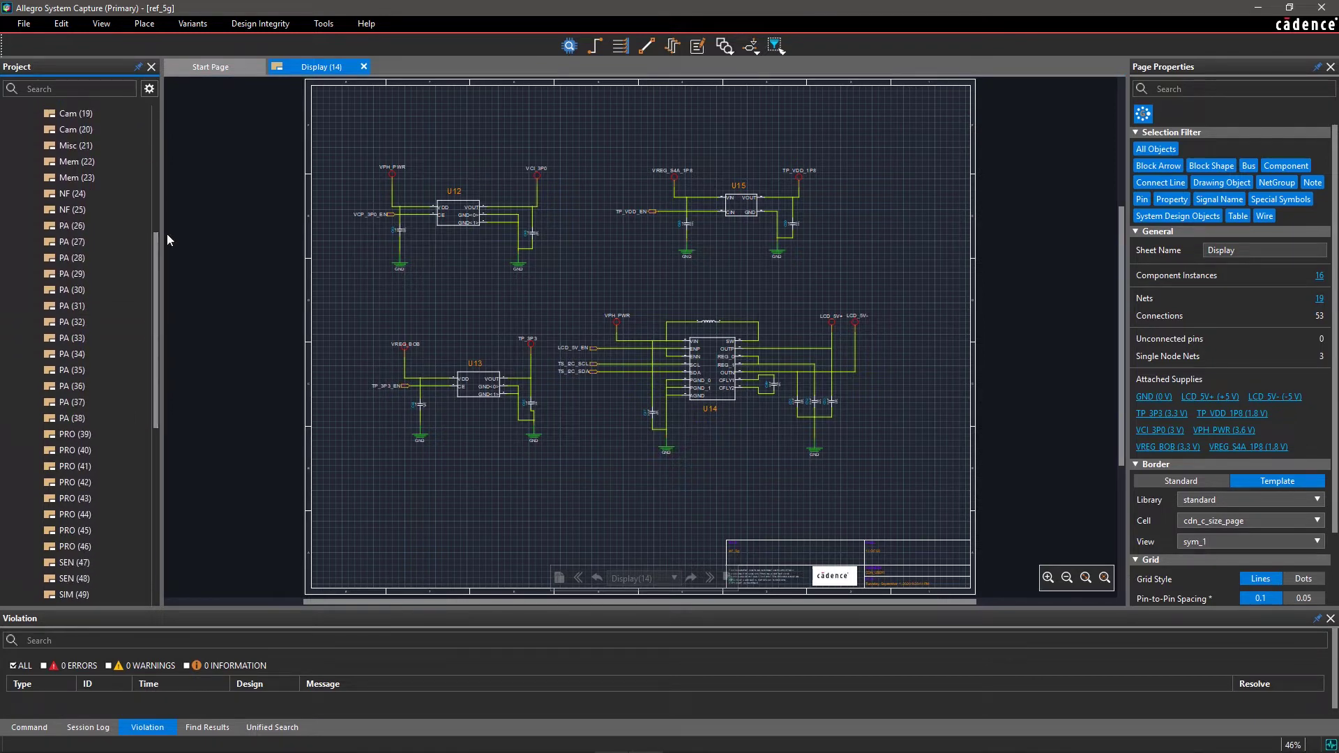
{"action": "left_click", "coordinate": [250, 25]}
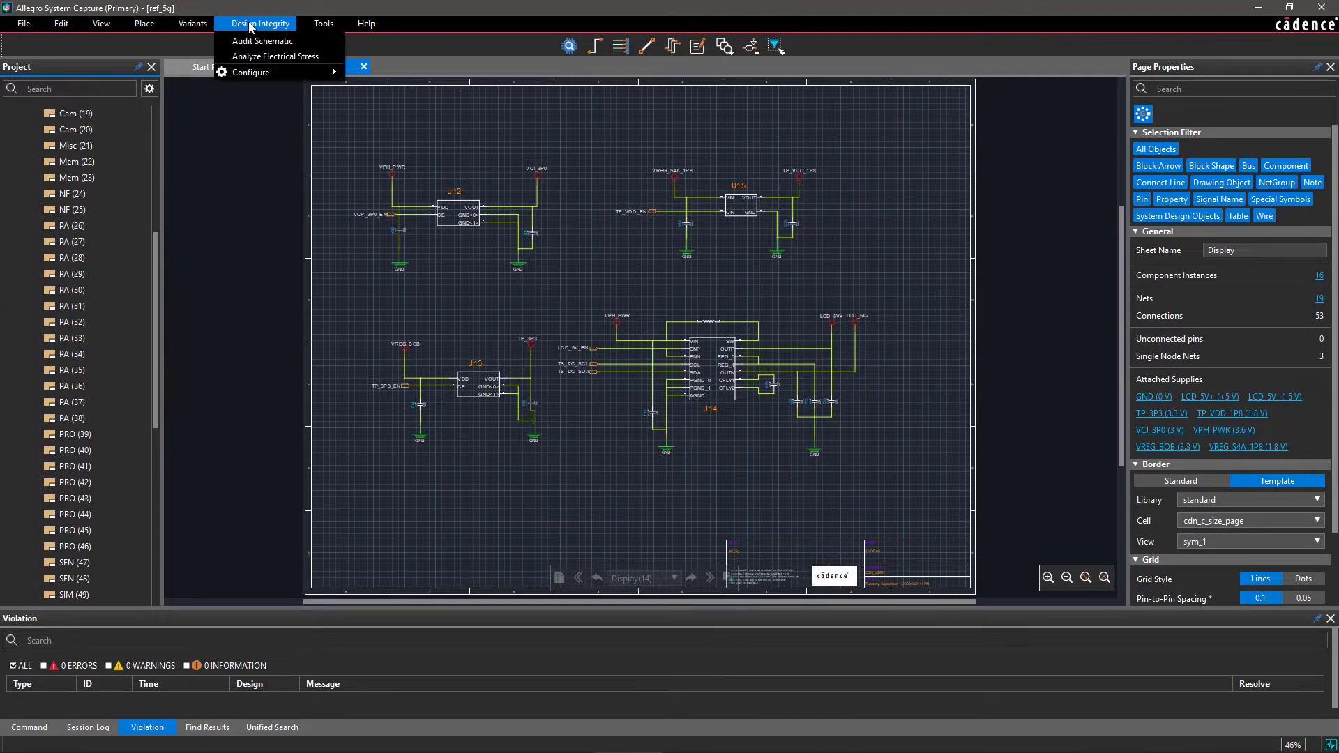
{"action": "left_click", "coordinate": [260, 59]}
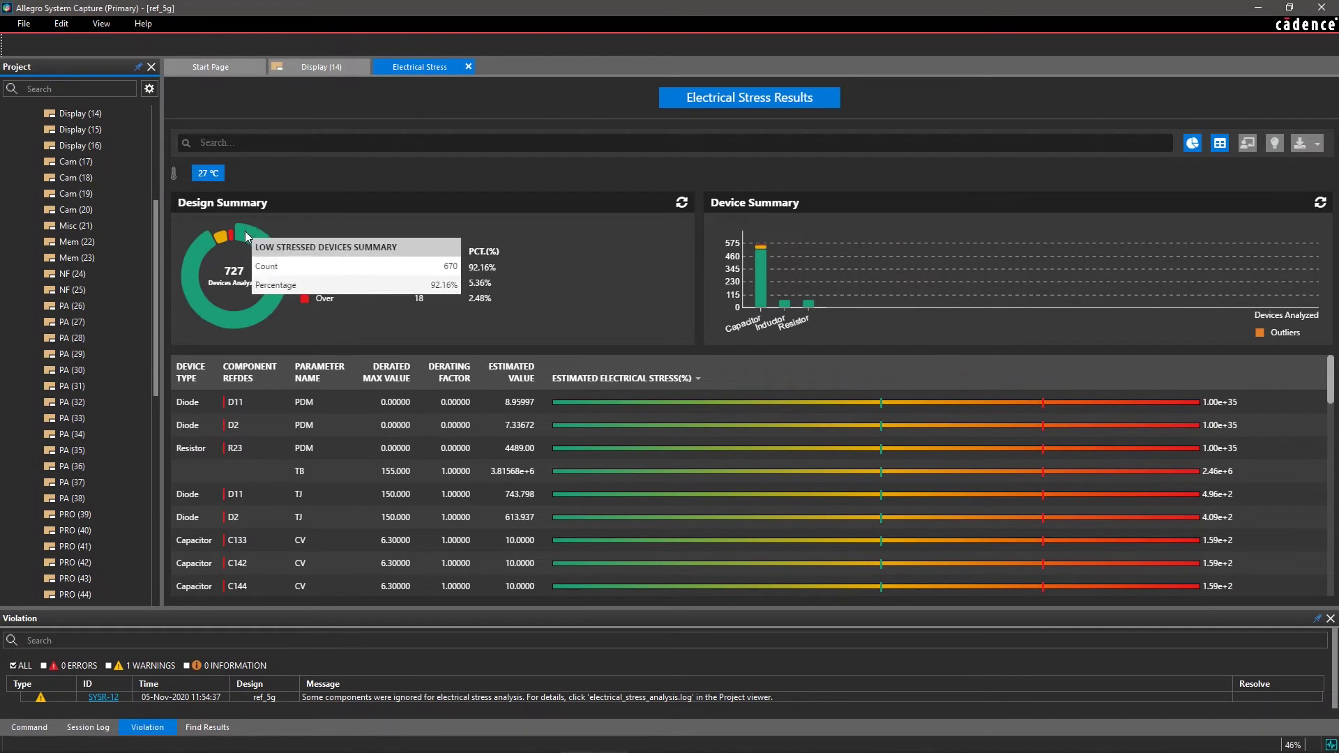
{"action": "mouse_move", "coordinate": [231, 238]}
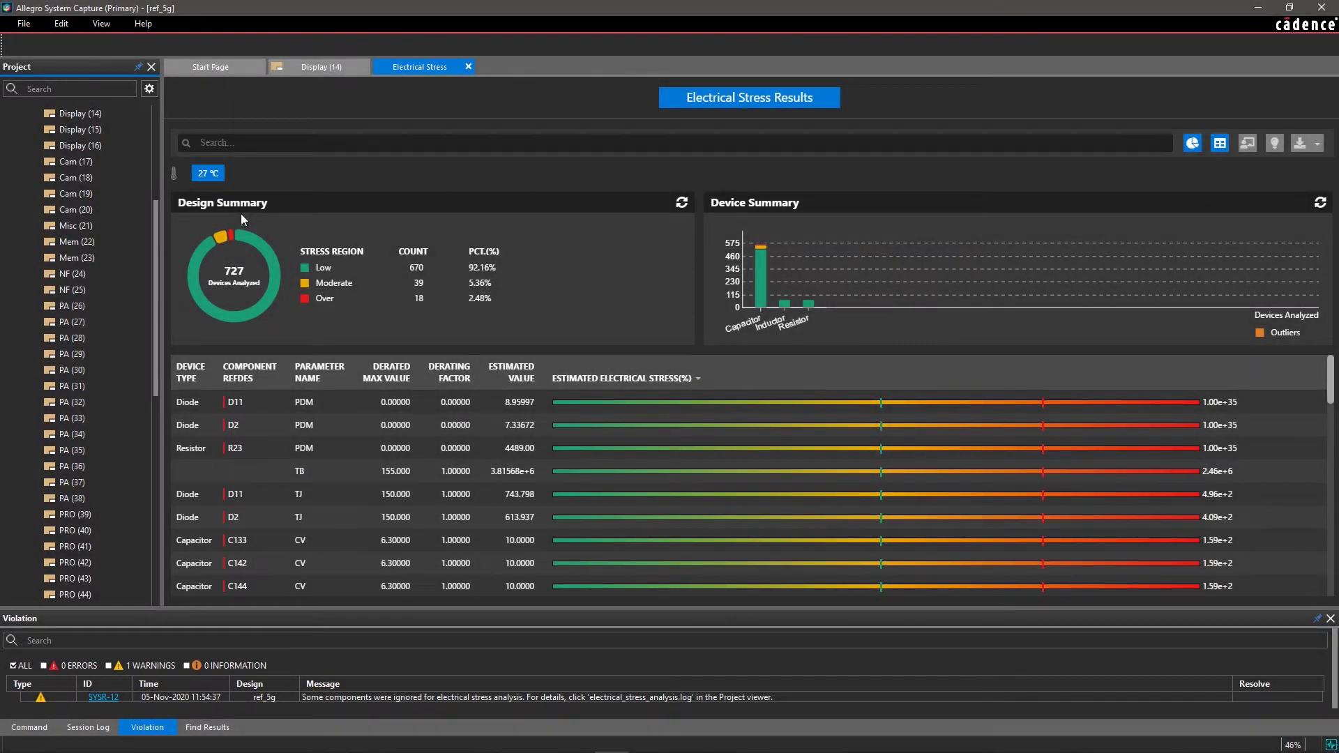
Filter the electrical stress results for C133 and highlight that capacitor in the schematic.
{"action": "left_click", "coordinate": [218, 144]}
{"action": "type", "text": "C"}
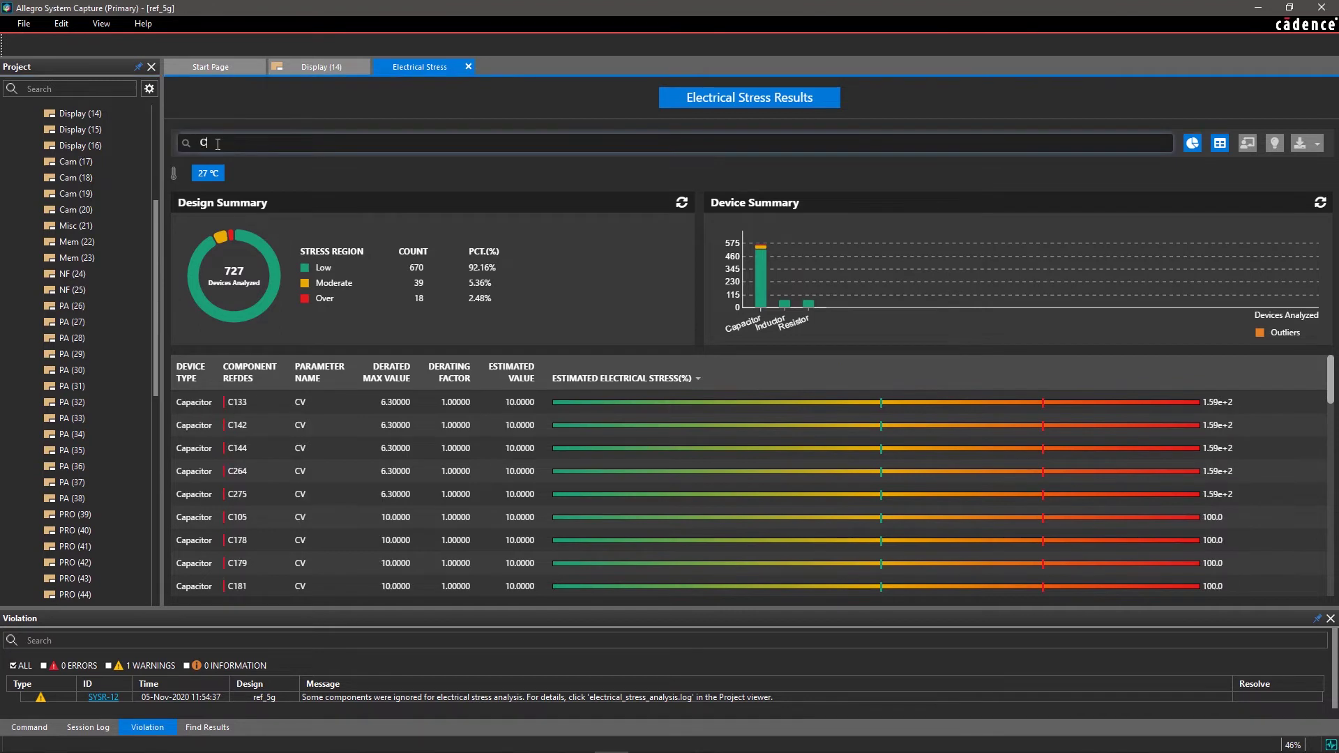
{"action": "type", "text": "133"}
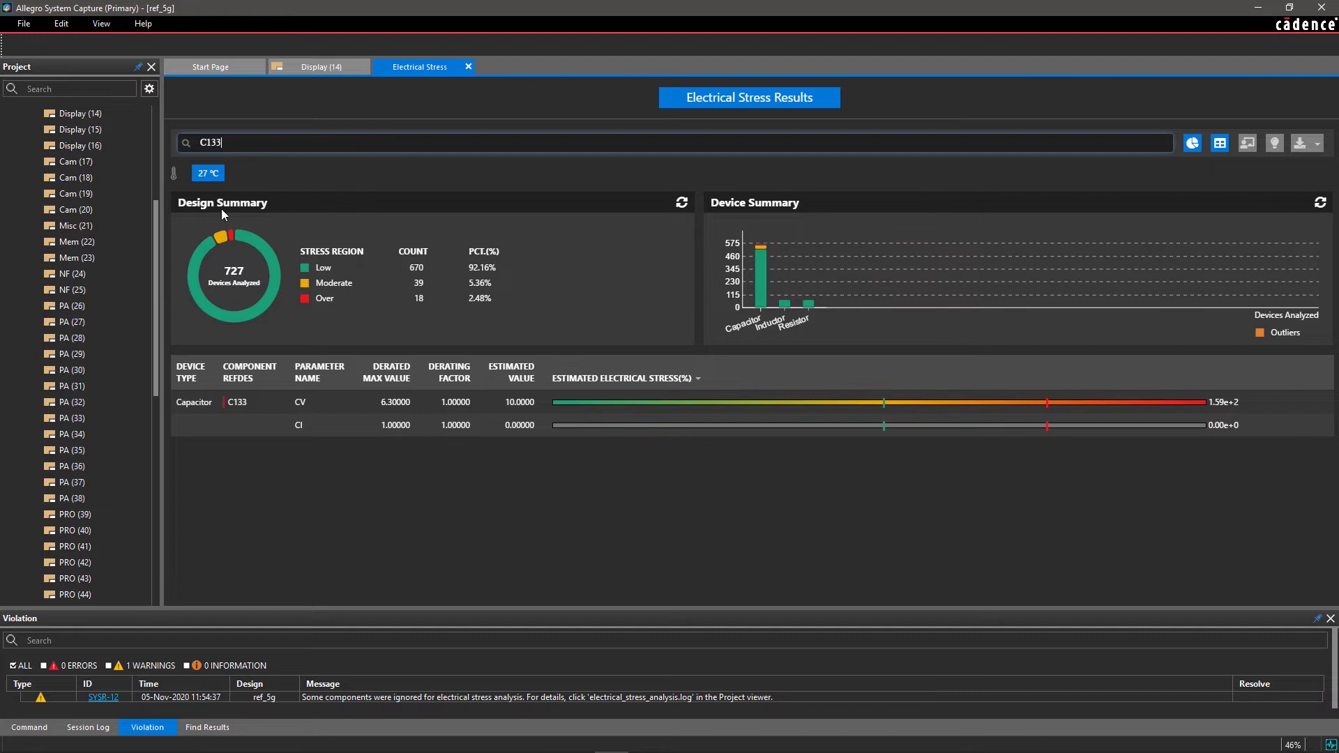
{"action": "mouse_move", "coordinate": [235, 405]}
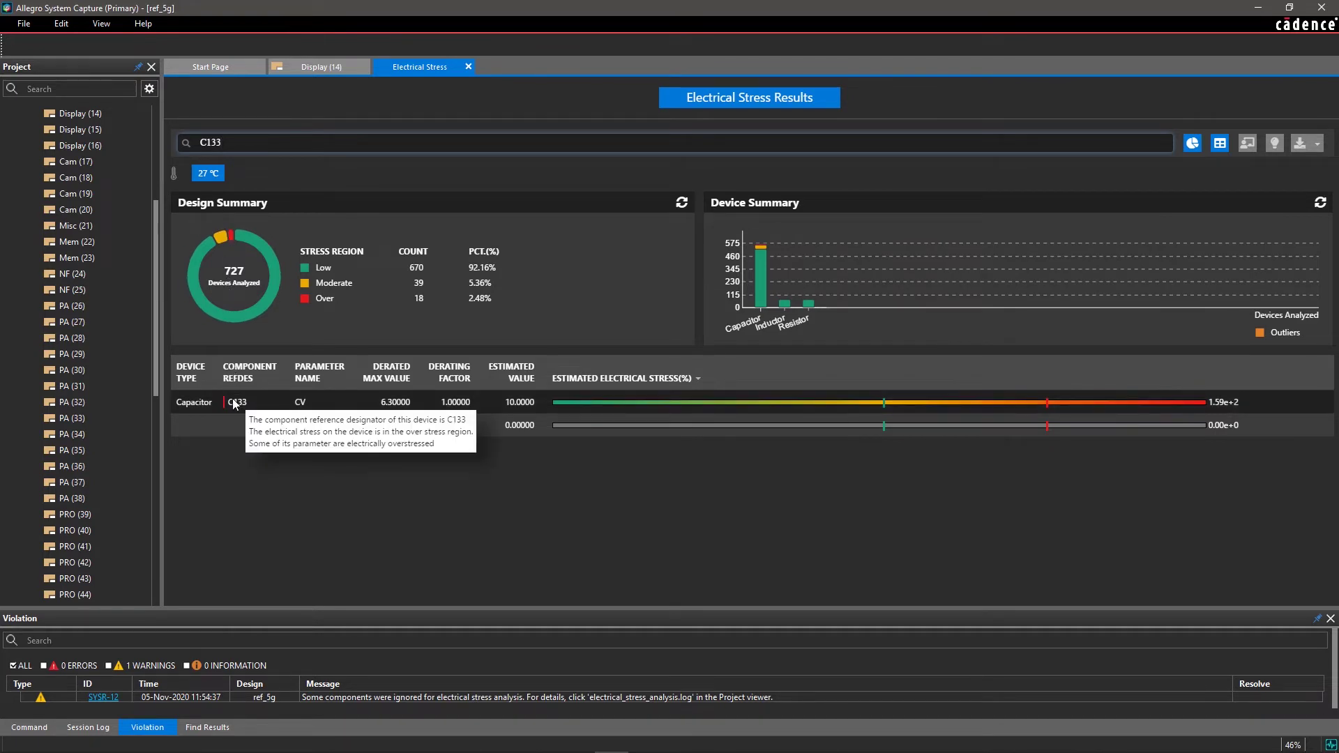
{"action": "right_click", "coordinate": [235, 404]}
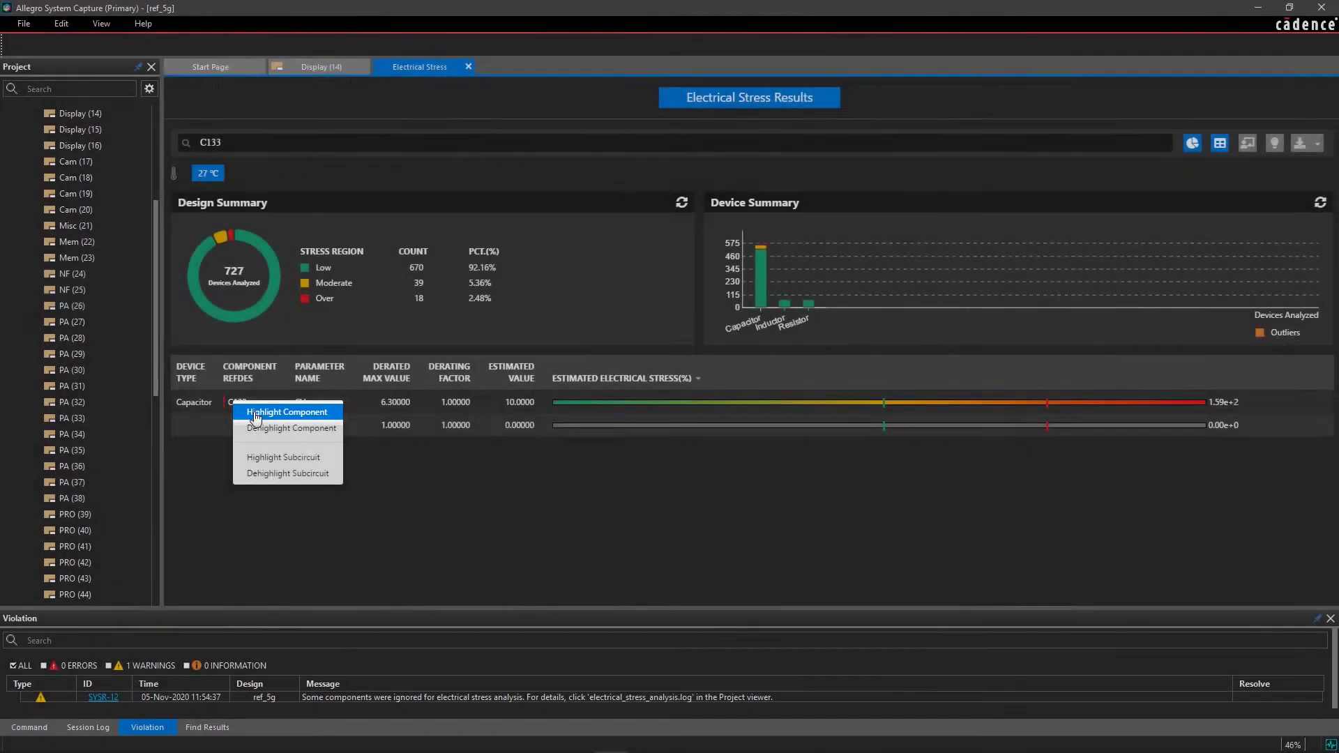
{"action": "left_click", "coordinate": [254, 413]}
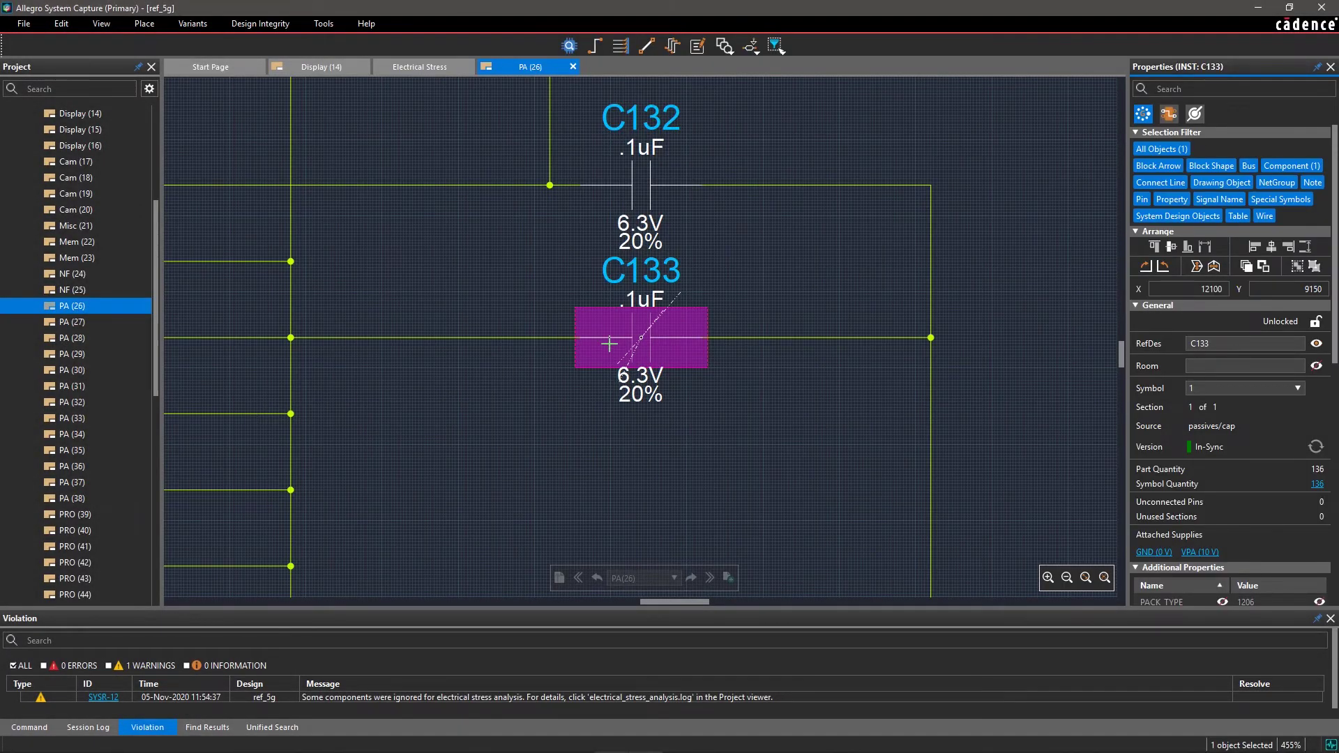
Replace capacitor C133 with the Ultra Librarian part CL10B104KA8NNNC, found by searching for "cap .1uF".
{"action": "right_click", "coordinate": [639, 342]}
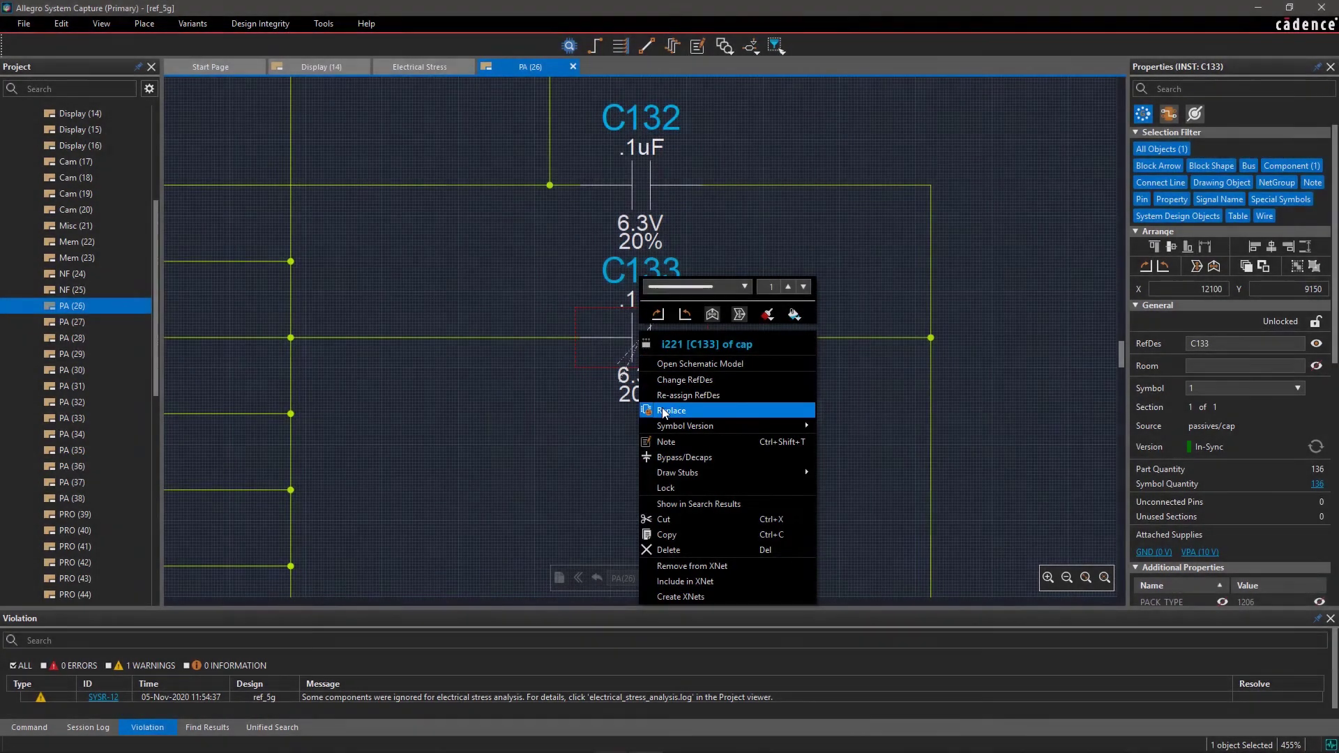
{"action": "left_click", "coordinate": [664, 411]}
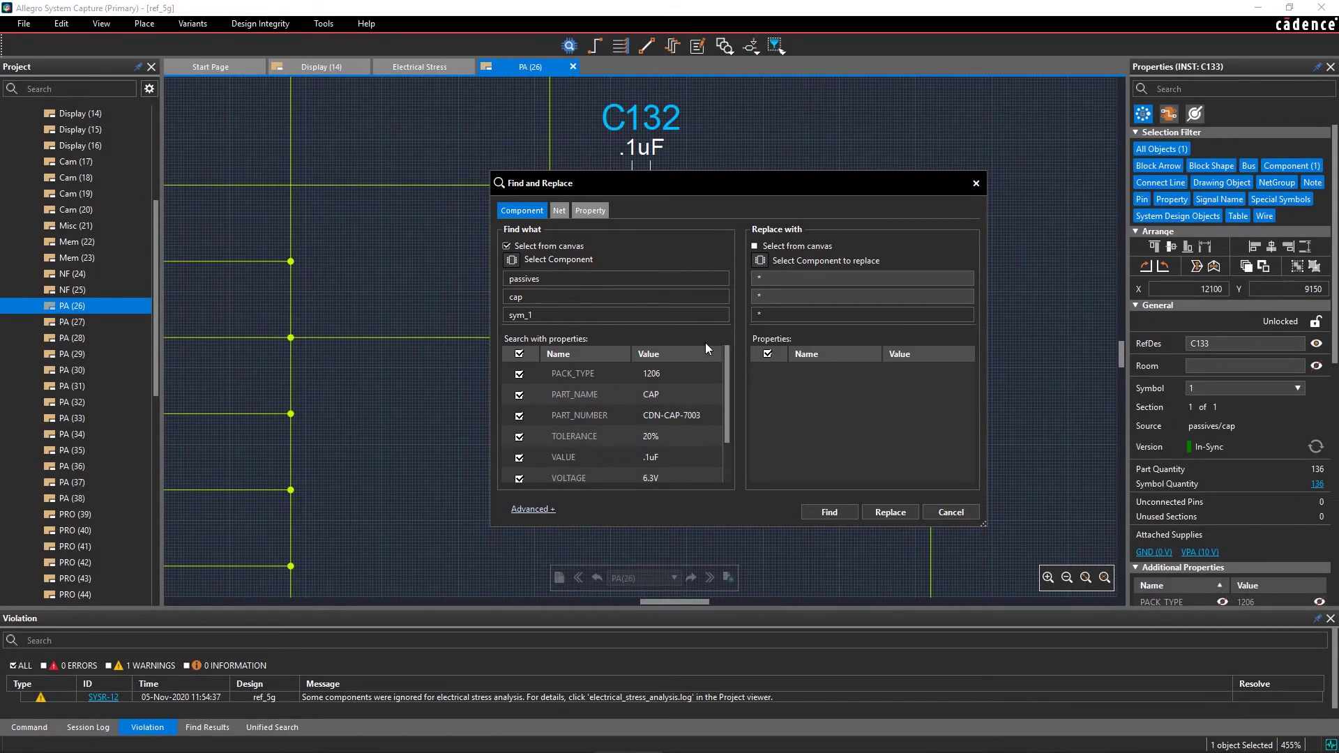
{"action": "left_click", "coordinate": [760, 261]}
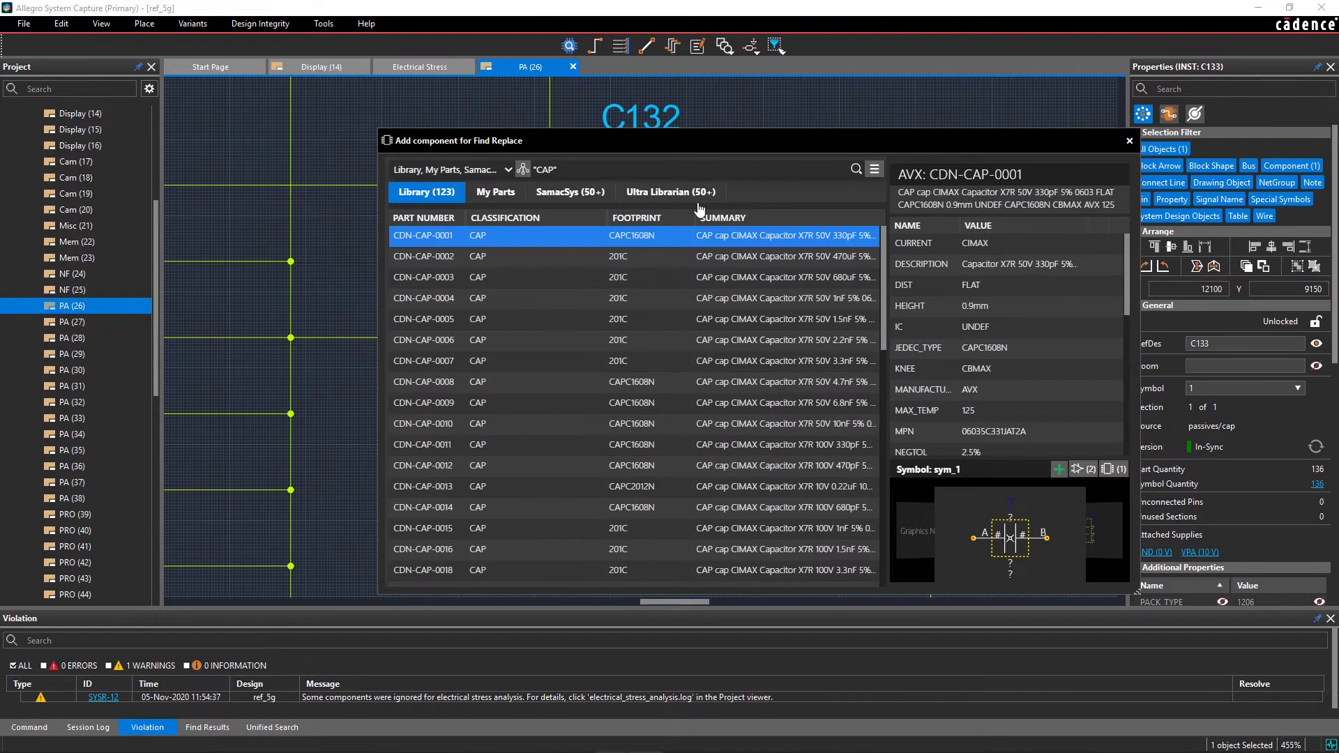
{"action": "left_click", "coordinate": [605, 169]}
{"action": "type", "text": "cap .1uF"}
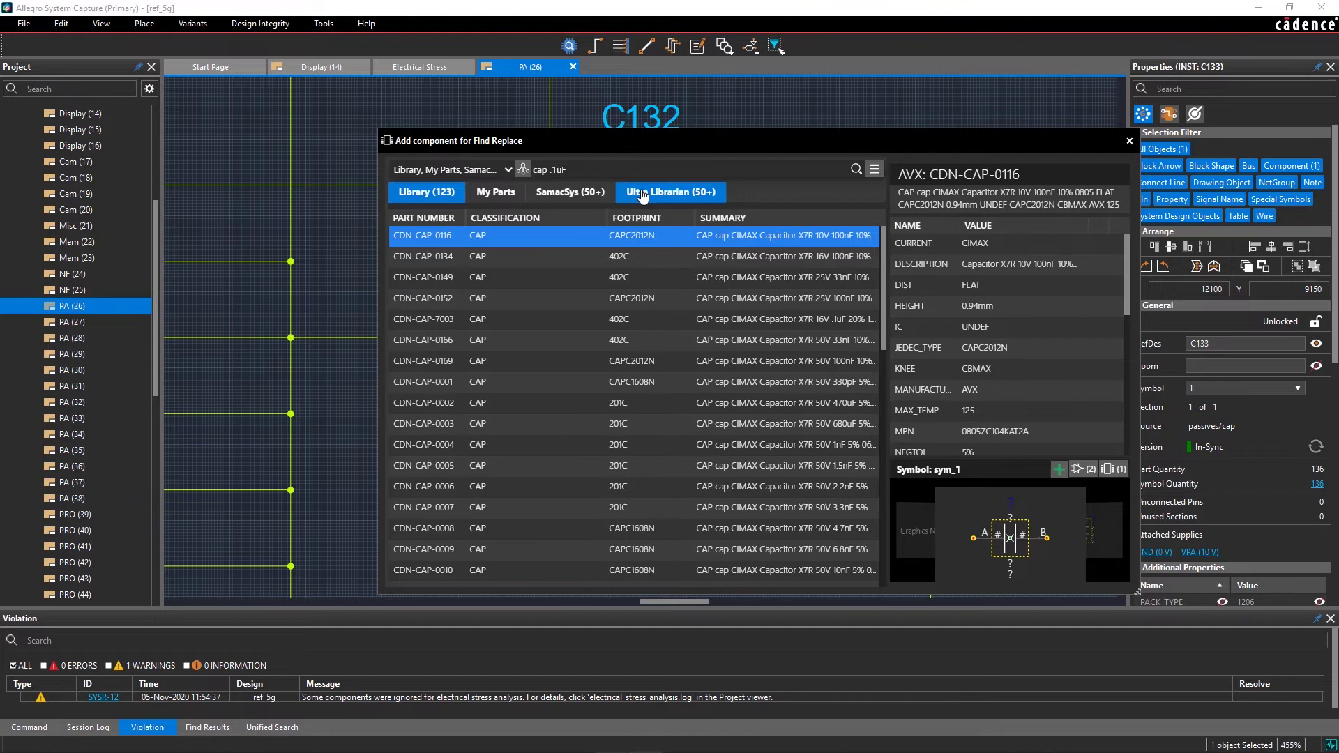
{"action": "left_click", "coordinate": [647, 193]}
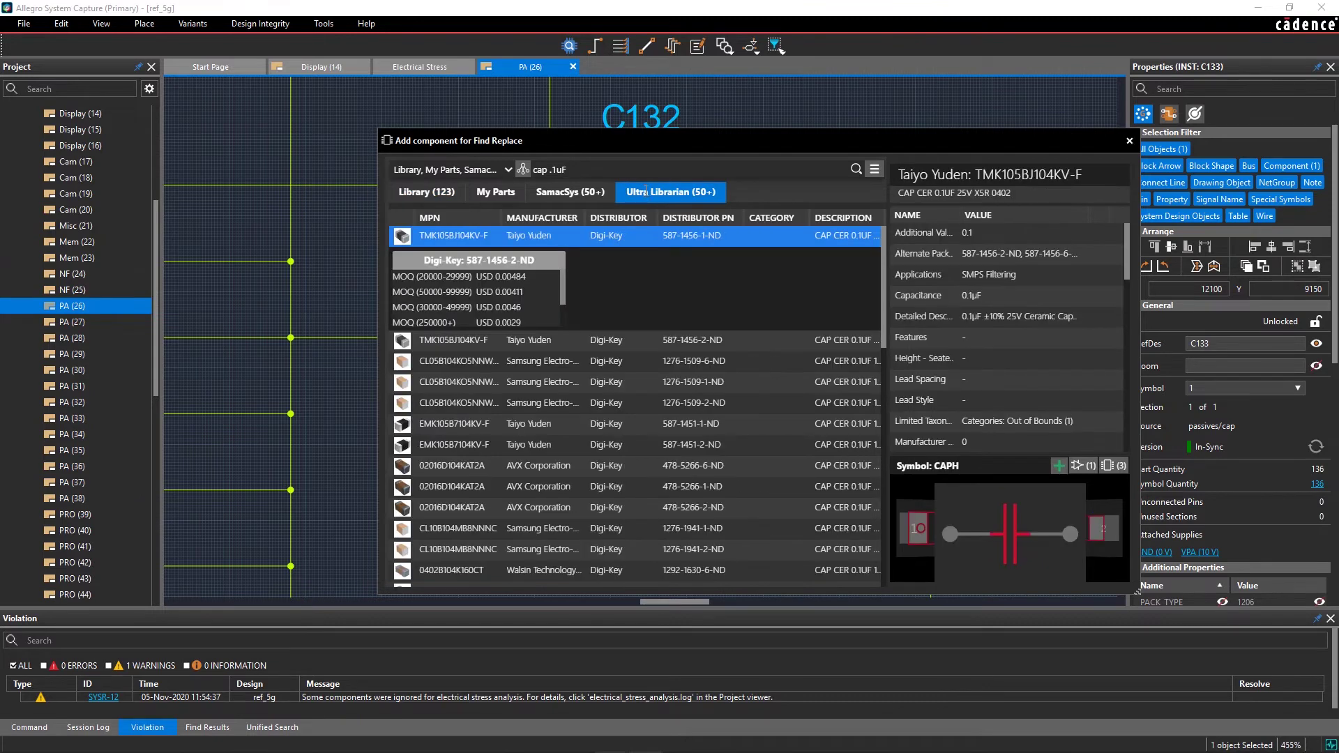
{"action": "double_click", "coordinate": [689, 241]}
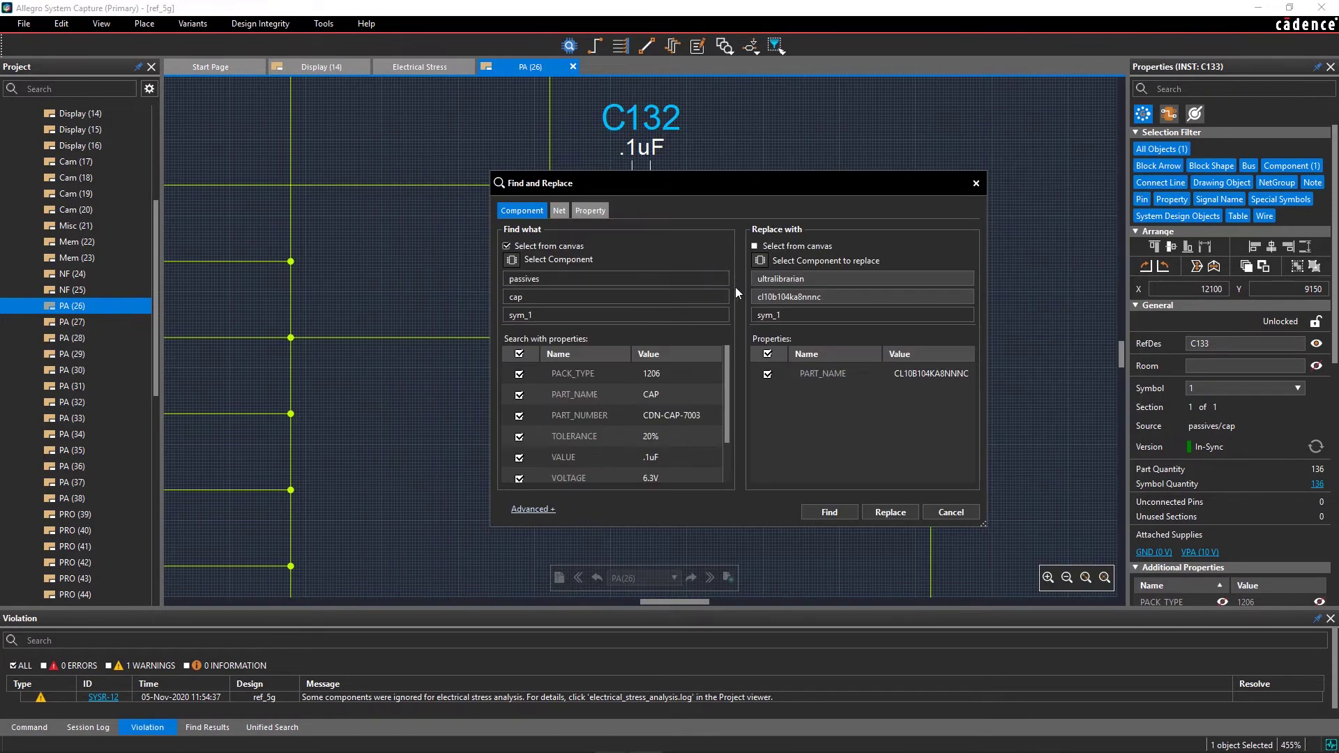
{"action": "left_click", "coordinate": [890, 513]}
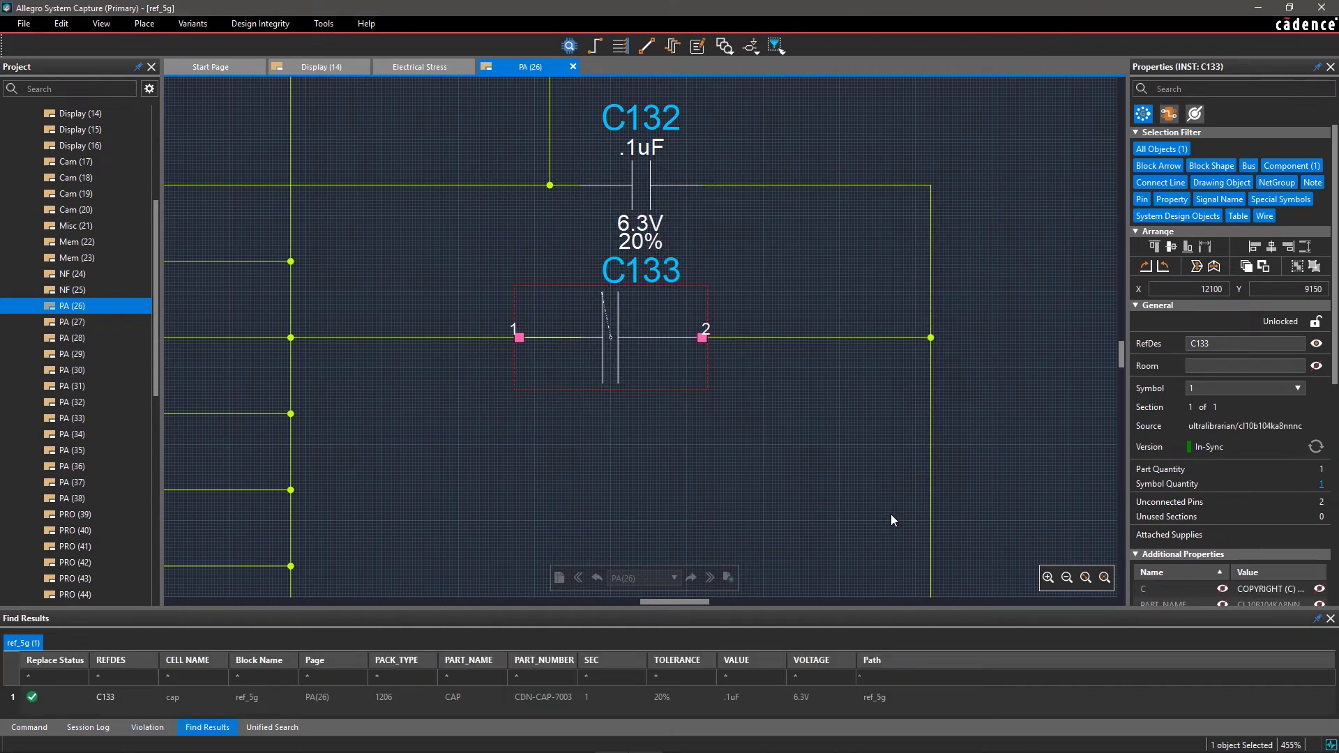
{"action": "left_click", "coordinate": [586, 406]}
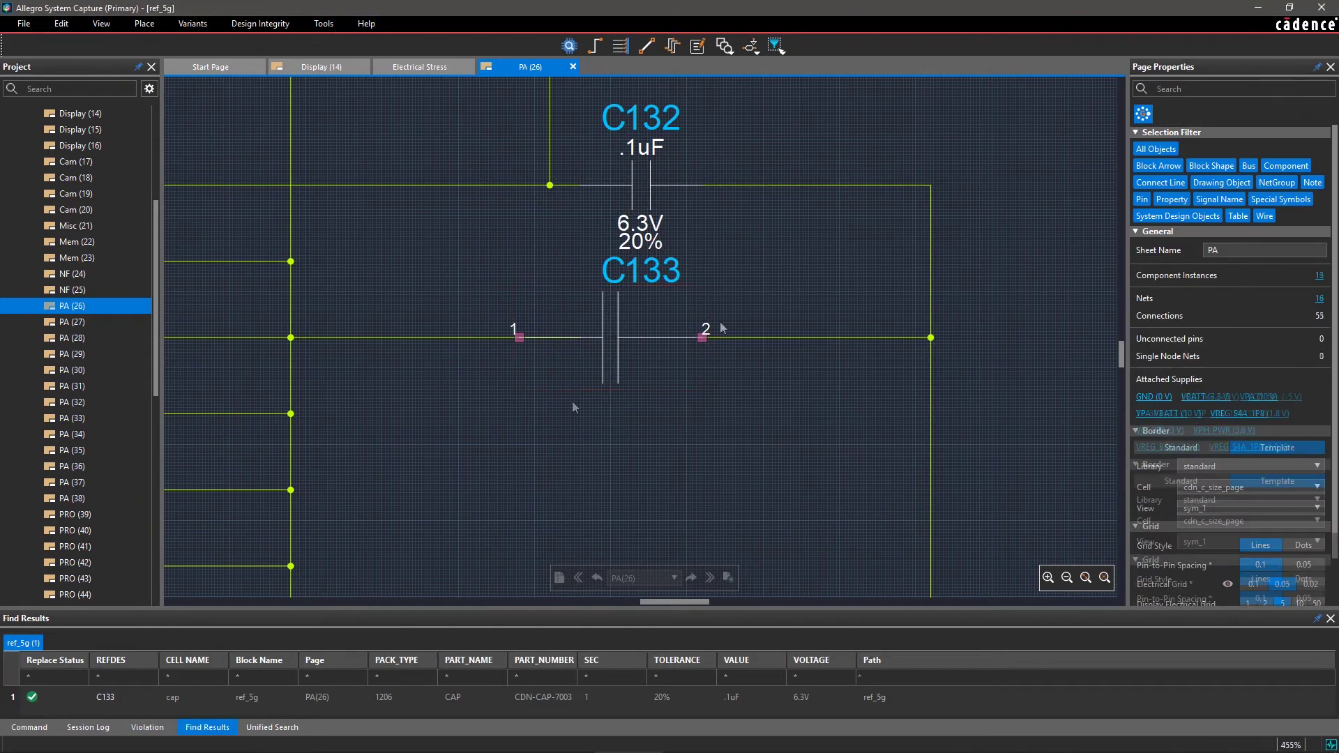
Rerun the electrical stress analysis, check the new results for c133, and clear the search filter.
{"action": "left_click", "coordinate": [260, 23]}
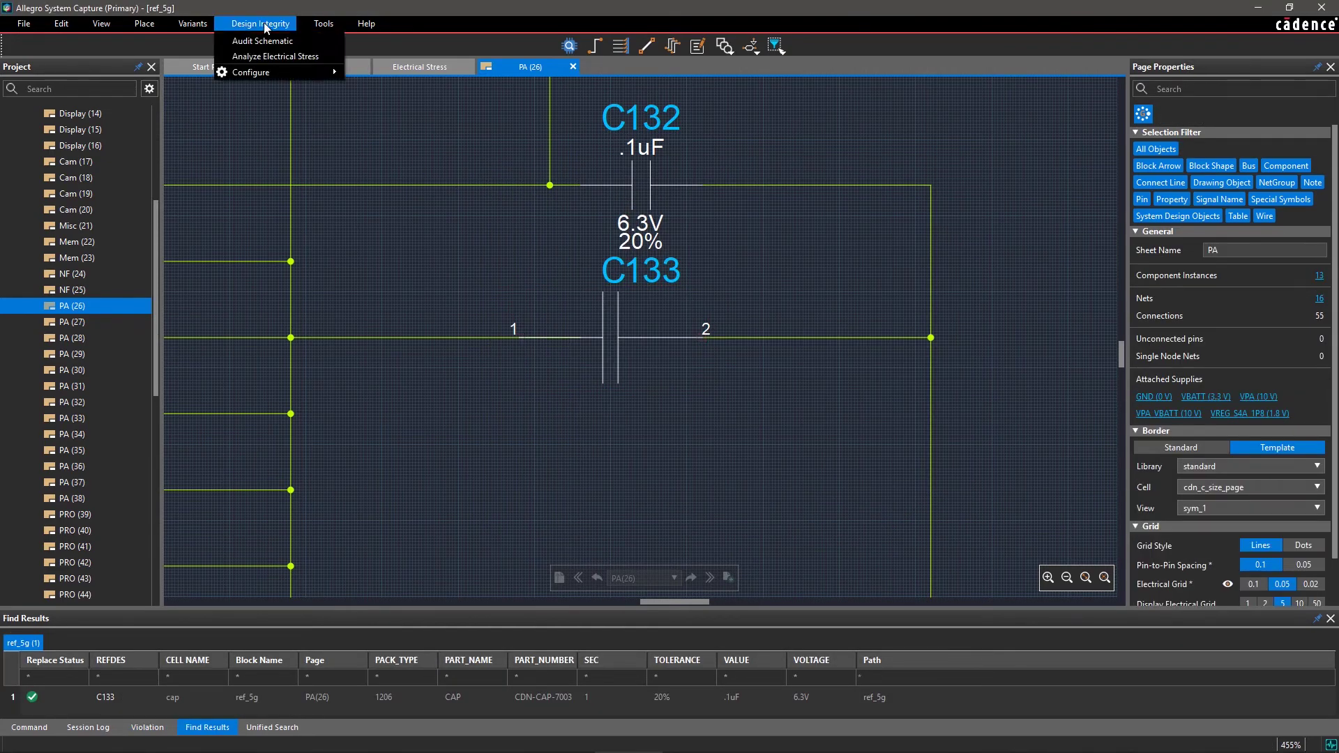
{"action": "left_click", "coordinate": [272, 52]}
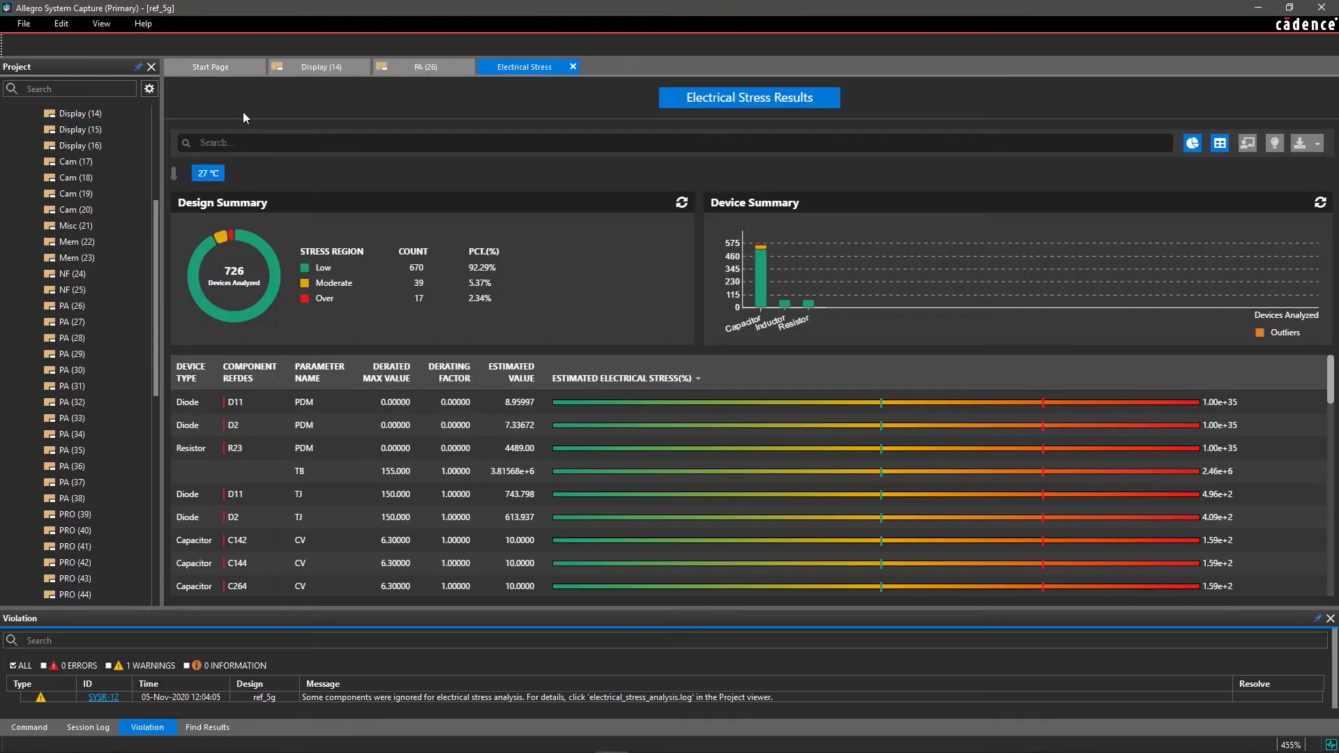
{"action": "left_click", "coordinate": [233, 141]}
{"action": "type", "text": "c133"}
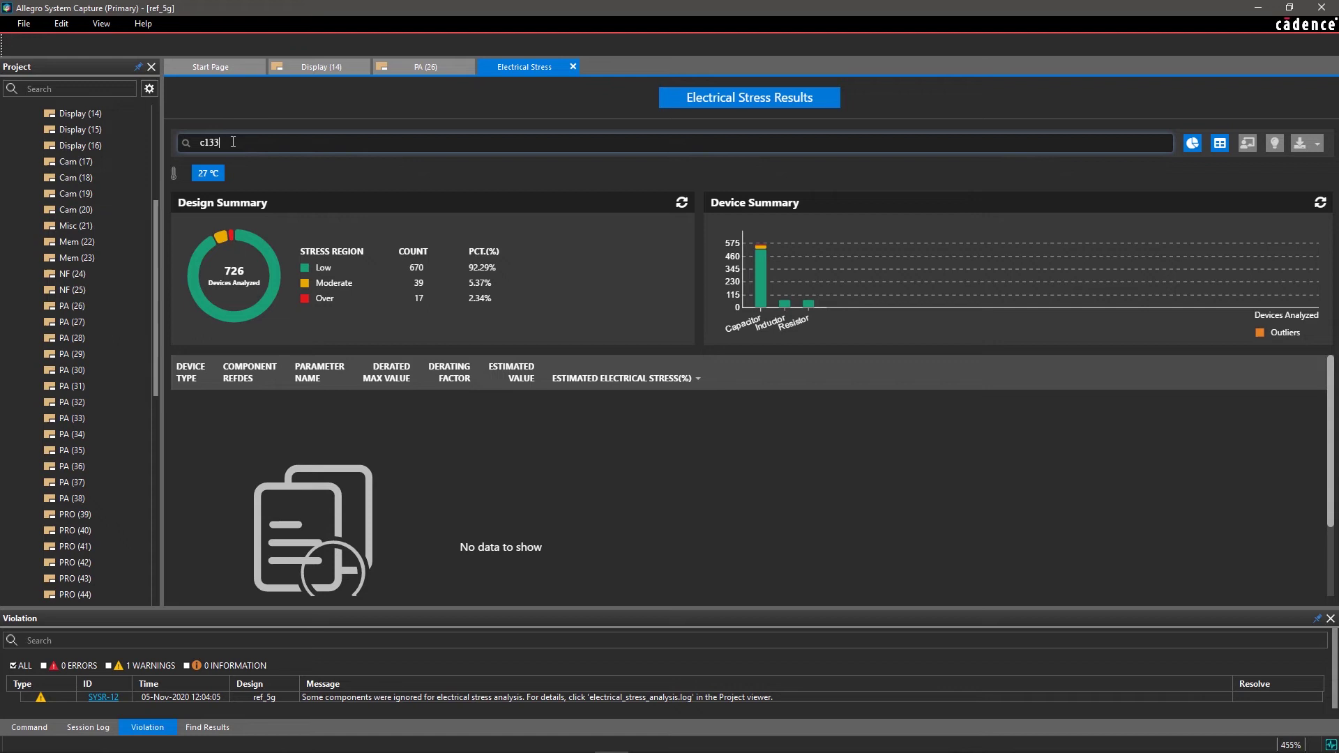
{"action": "key", "text": "BackSpace"}
{"action": "key", "text": "BackSpace"}
{"action": "key", "text": "BackSpace"}
{"action": "key", "text": "BackSpace"}
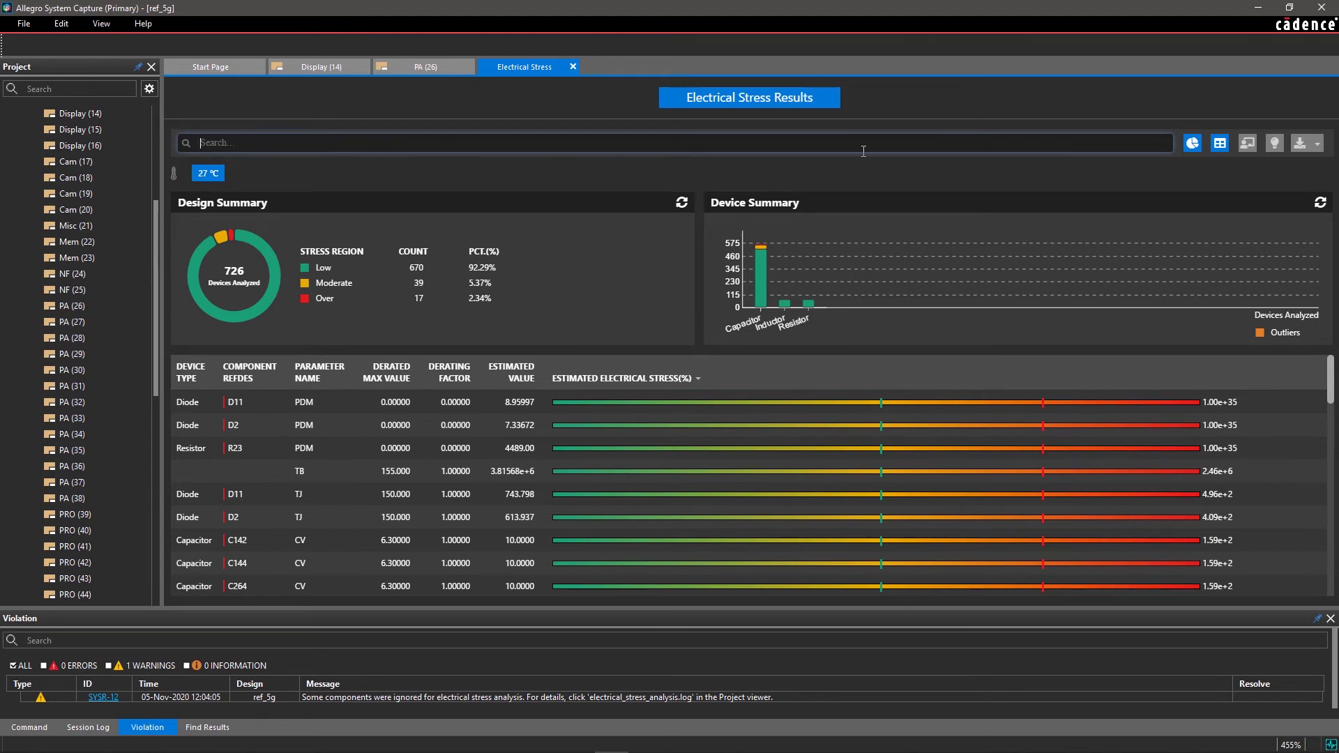
Export the electrical stress results as a CSV file named stress_report_5g in the ref_5g results folder.
{"action": "left_click", "coordinate": [1303, 145]}
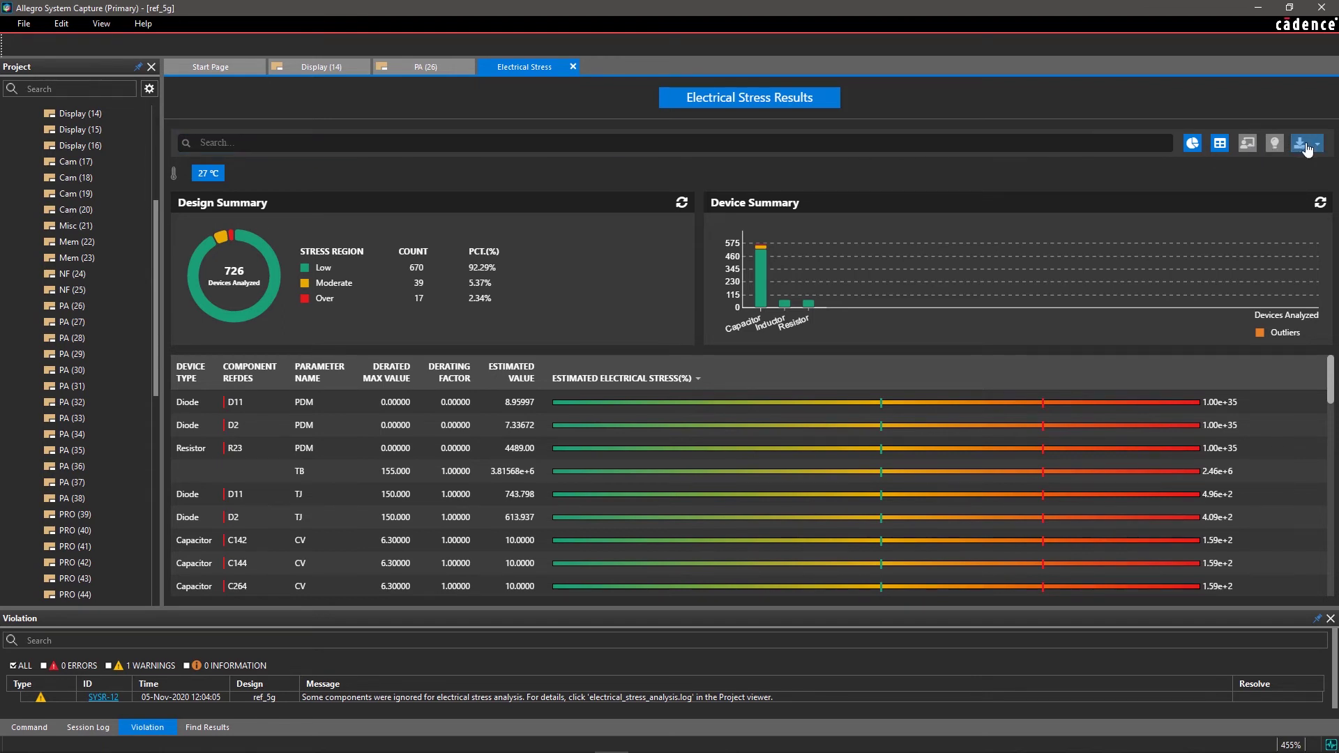
{"action": "left_click", "coordinate": [1259, 186]}
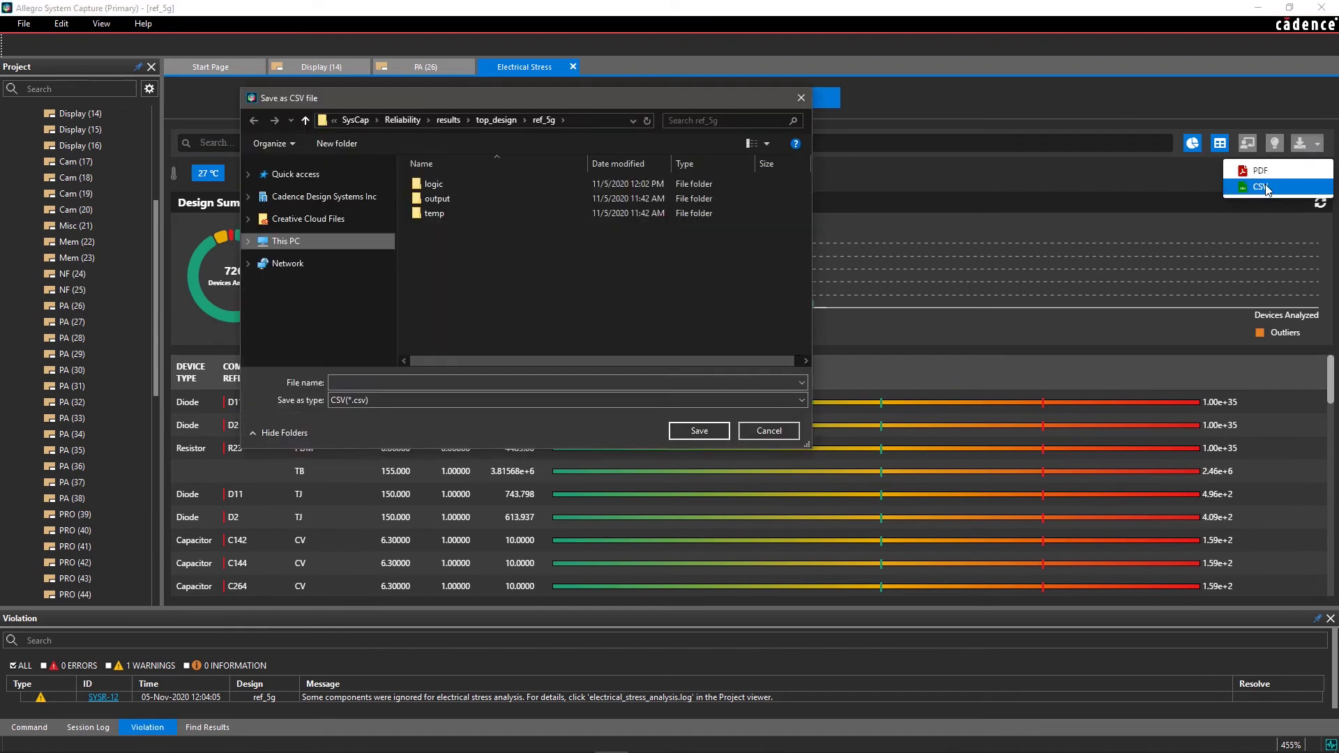
{"action": "left_click", "coordinate": [459, 382]}
{"action": "type", "text": "stress_report_5g"}
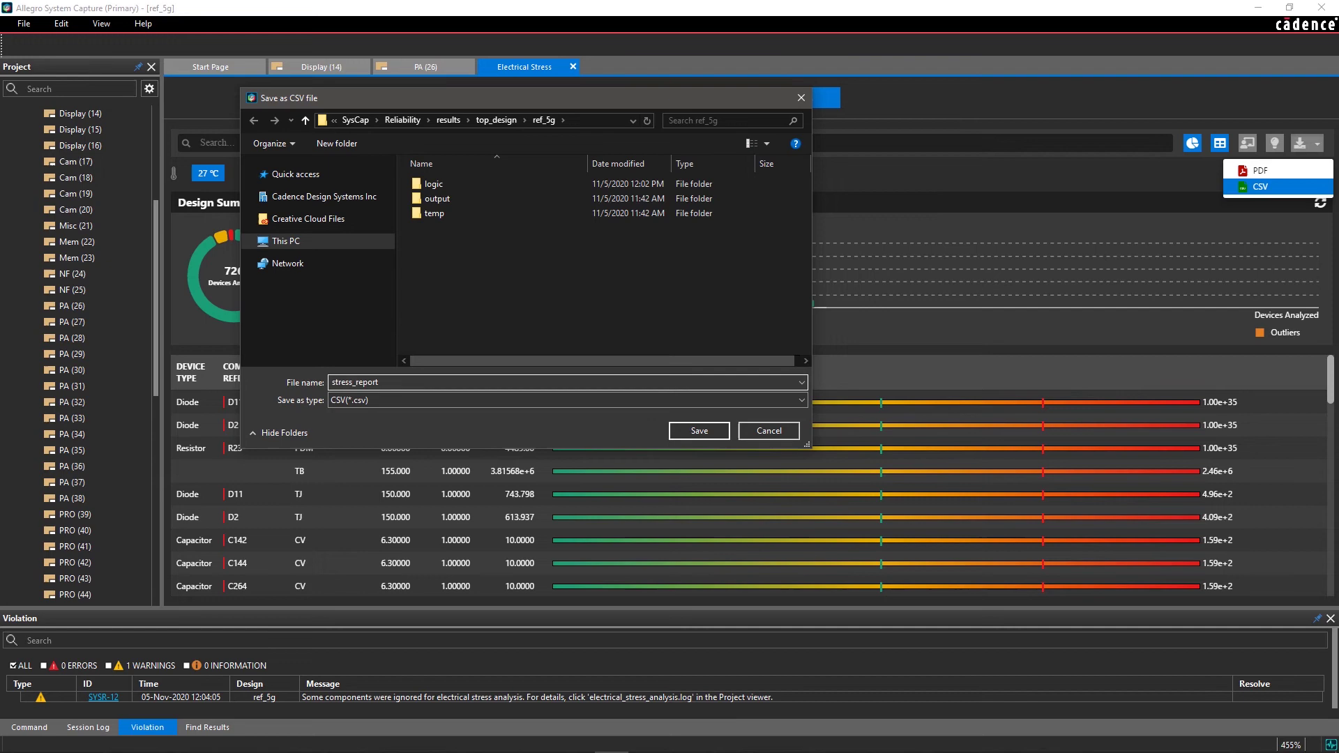
{"action": "left_click", "coordinate": [694, 430]}
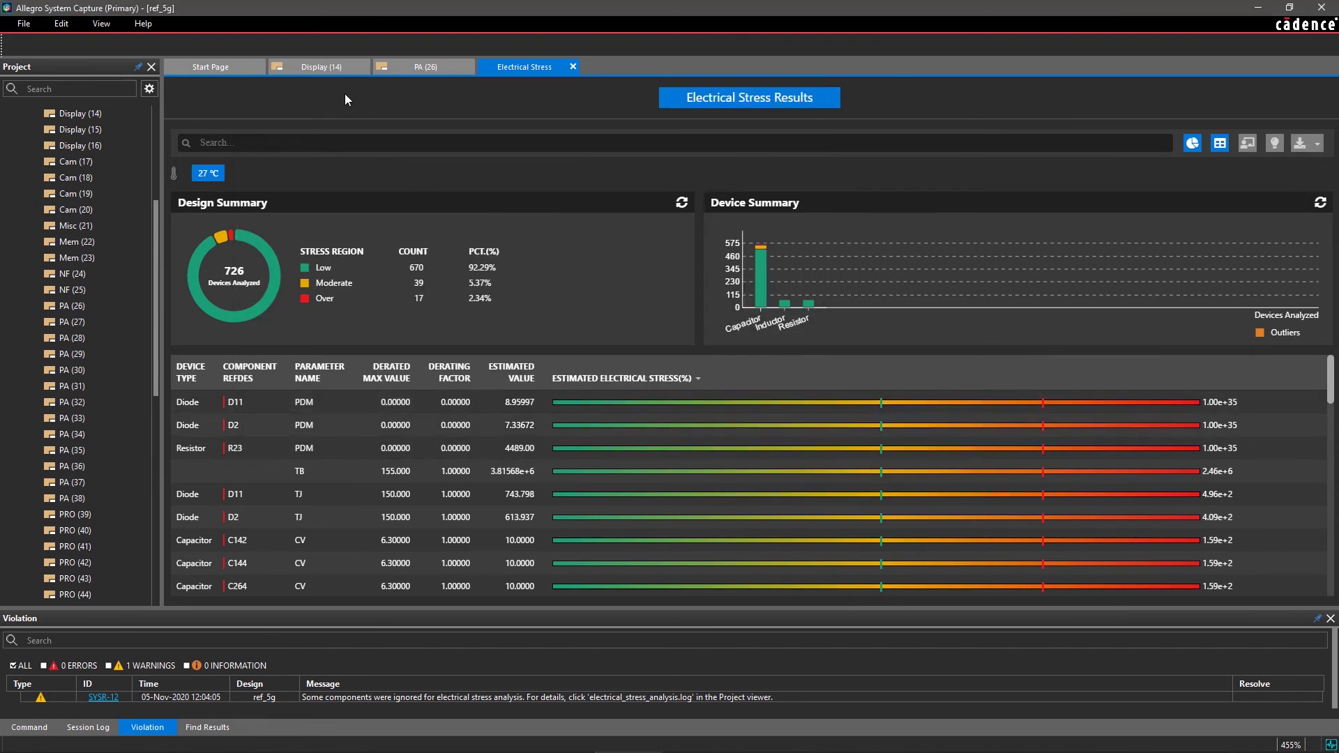
From the Display (14) page, review the Electrical Stress Settings for general, models, resistor, capacitor and mechanical devices, and accept them.
{"action": "left_click", "coordinate": [329, 69]}
{"action": "left_click", "coordinate": [265, 24]}
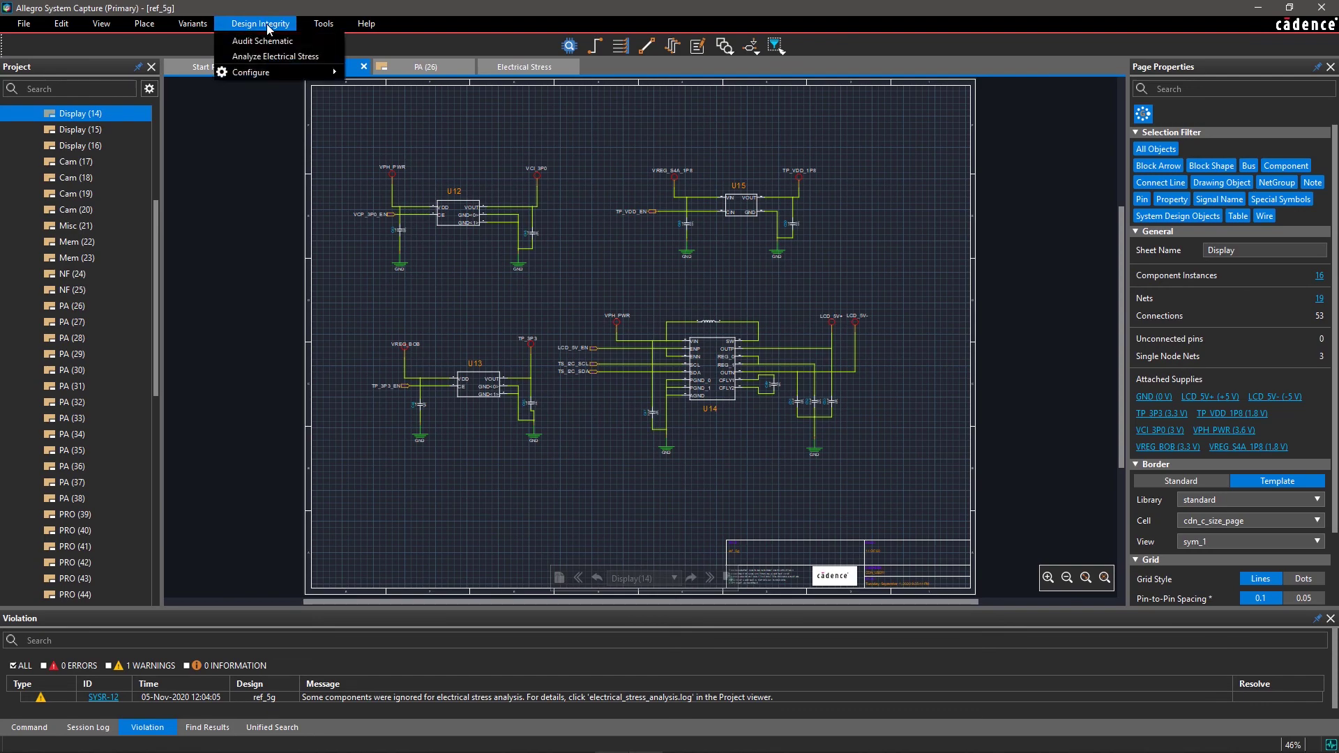
{"action": "mouse_move", "coordinate": [294, 73]}
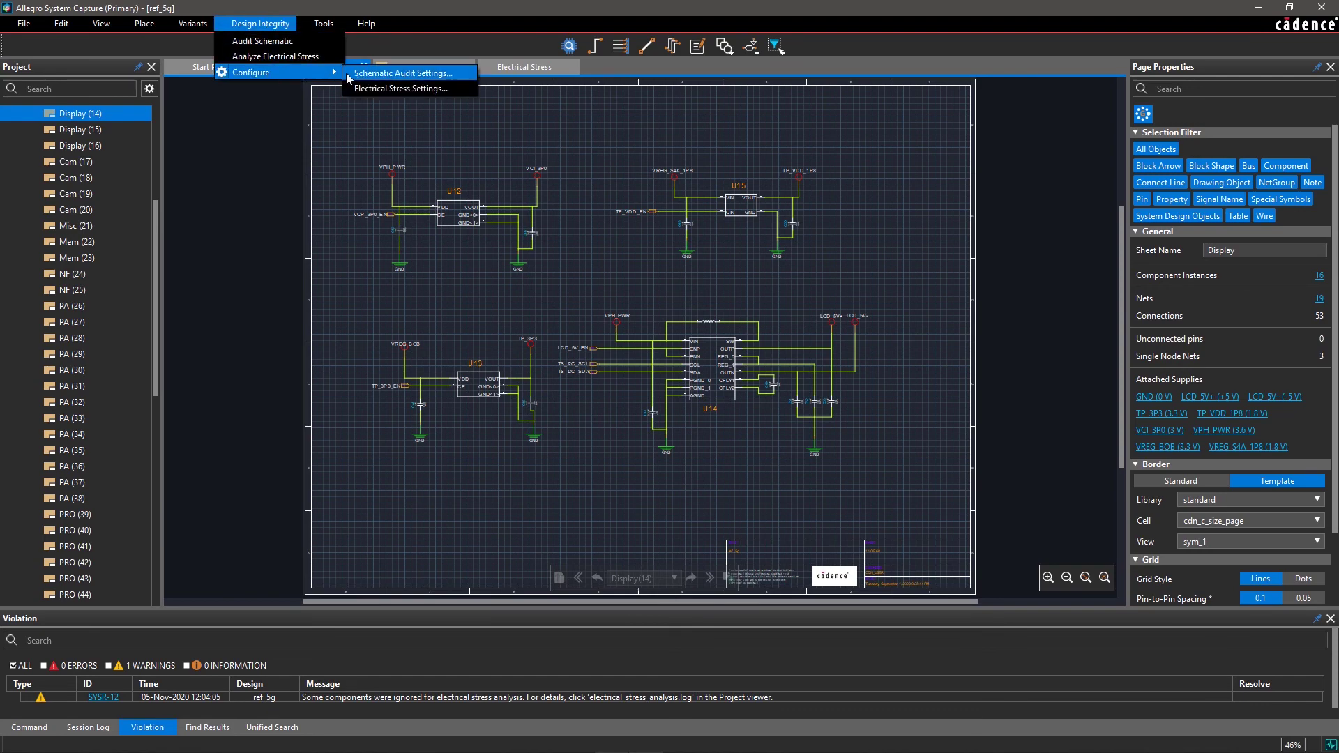
{"action": "left_click", "coordinate": [374, 89]}
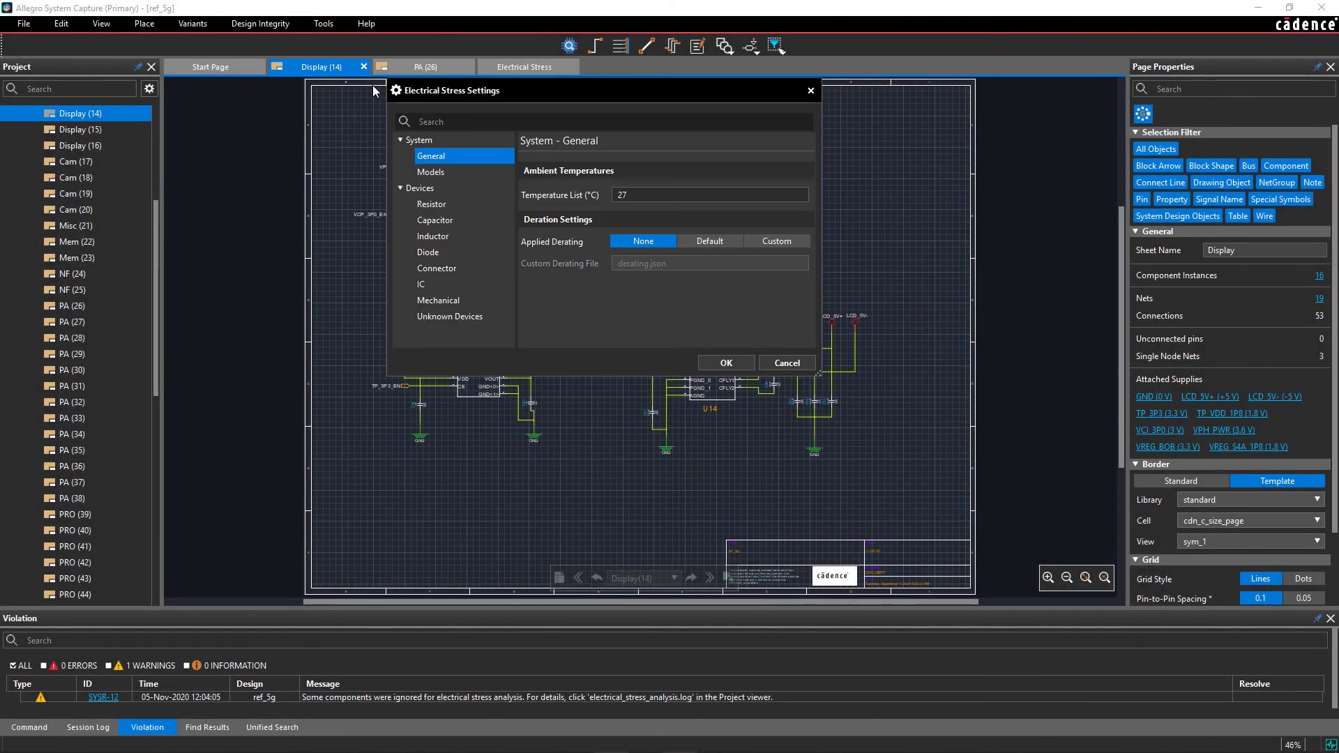
{"action": "left_click", "coordinate": [424, 173]}
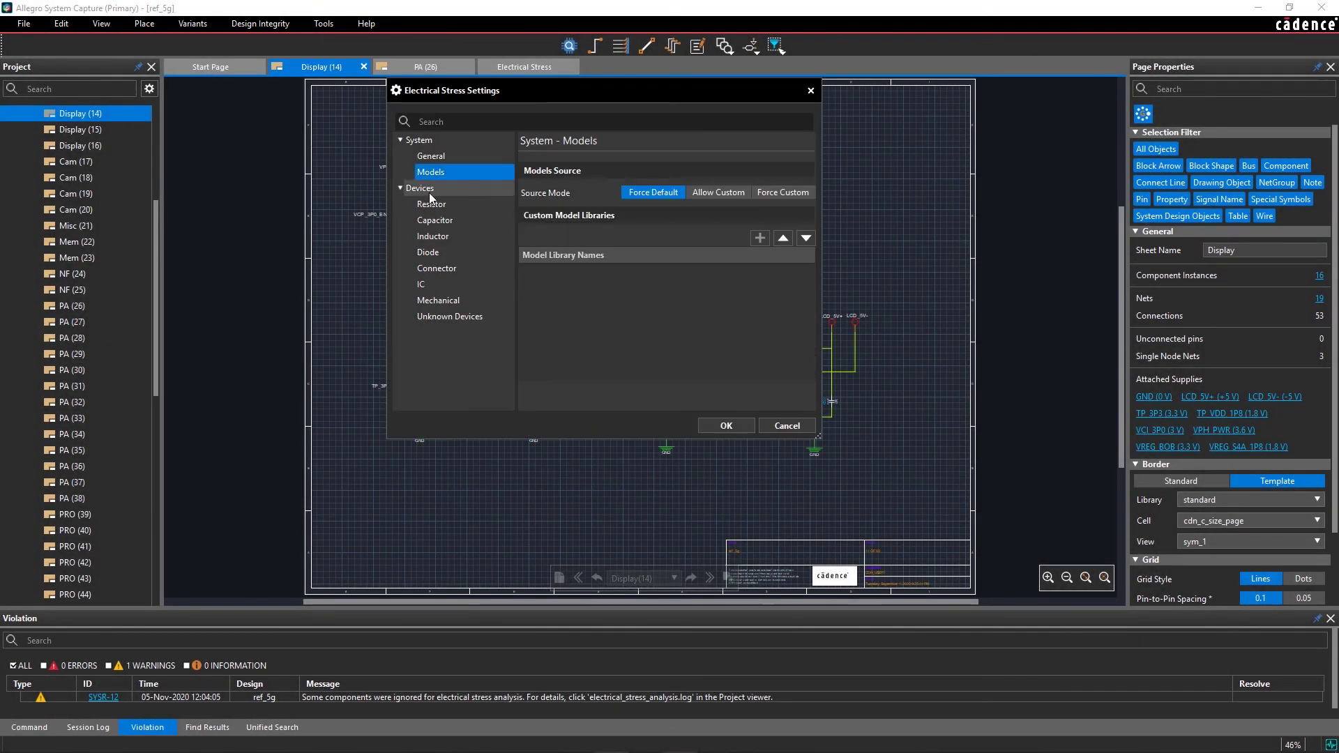
{"action": "left_click", "coordinate": [430, 204]}
{"action": "left_click", "coordinate": [434, 220]}
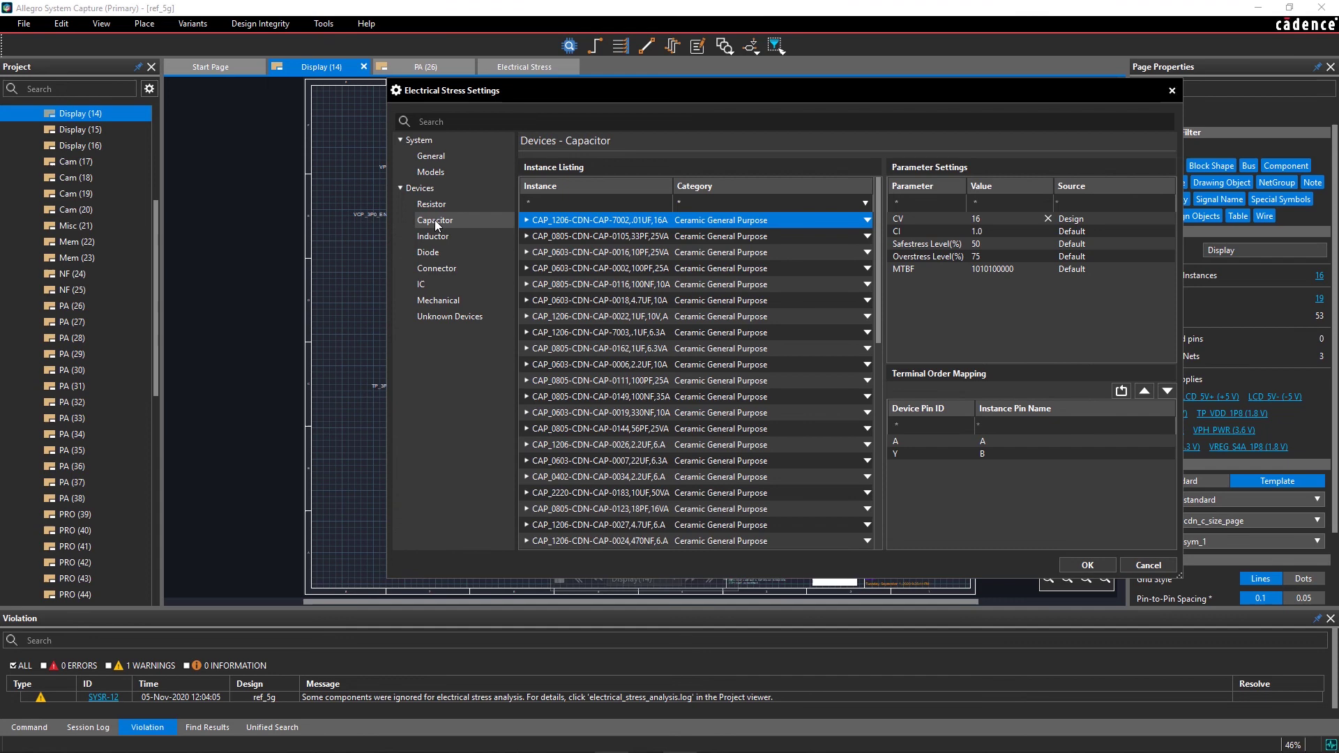
{"action": "left_click", "coordinate": [437, 300]}
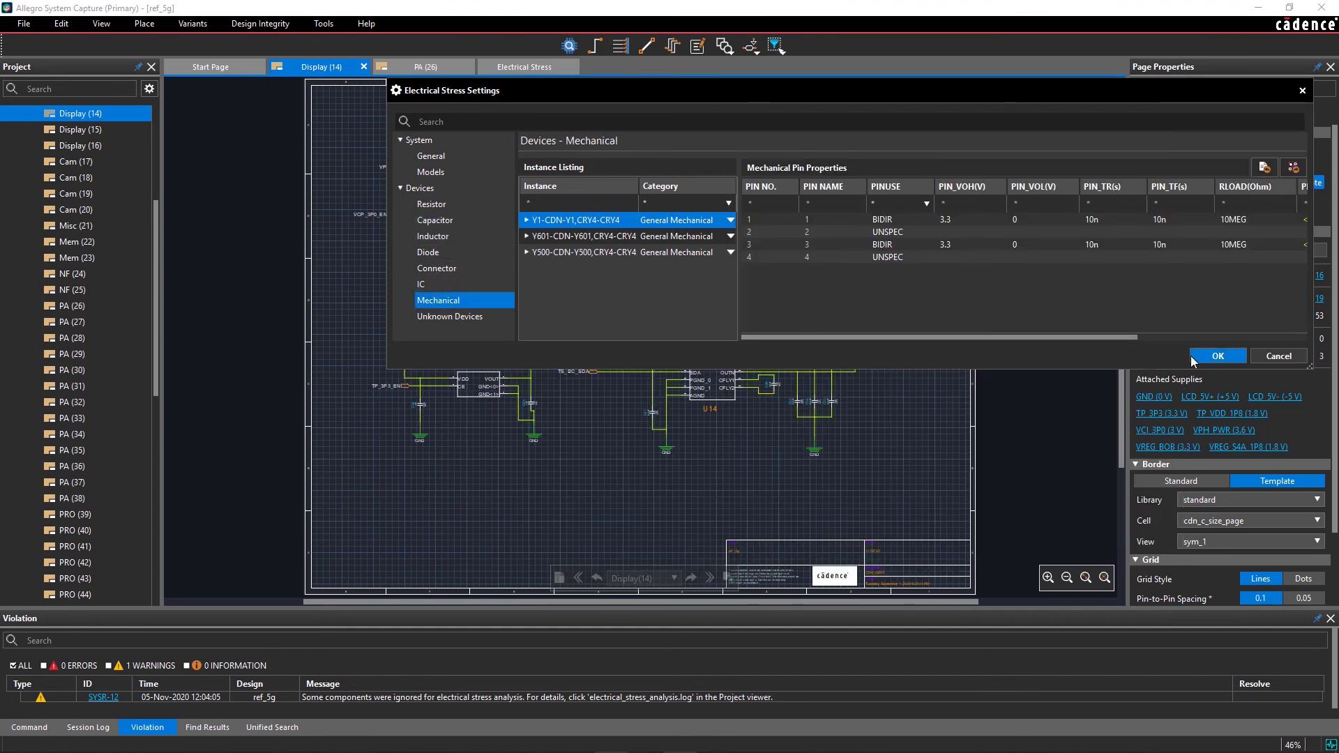
{"action": "left_click", "coordinate": [1218, 356]}
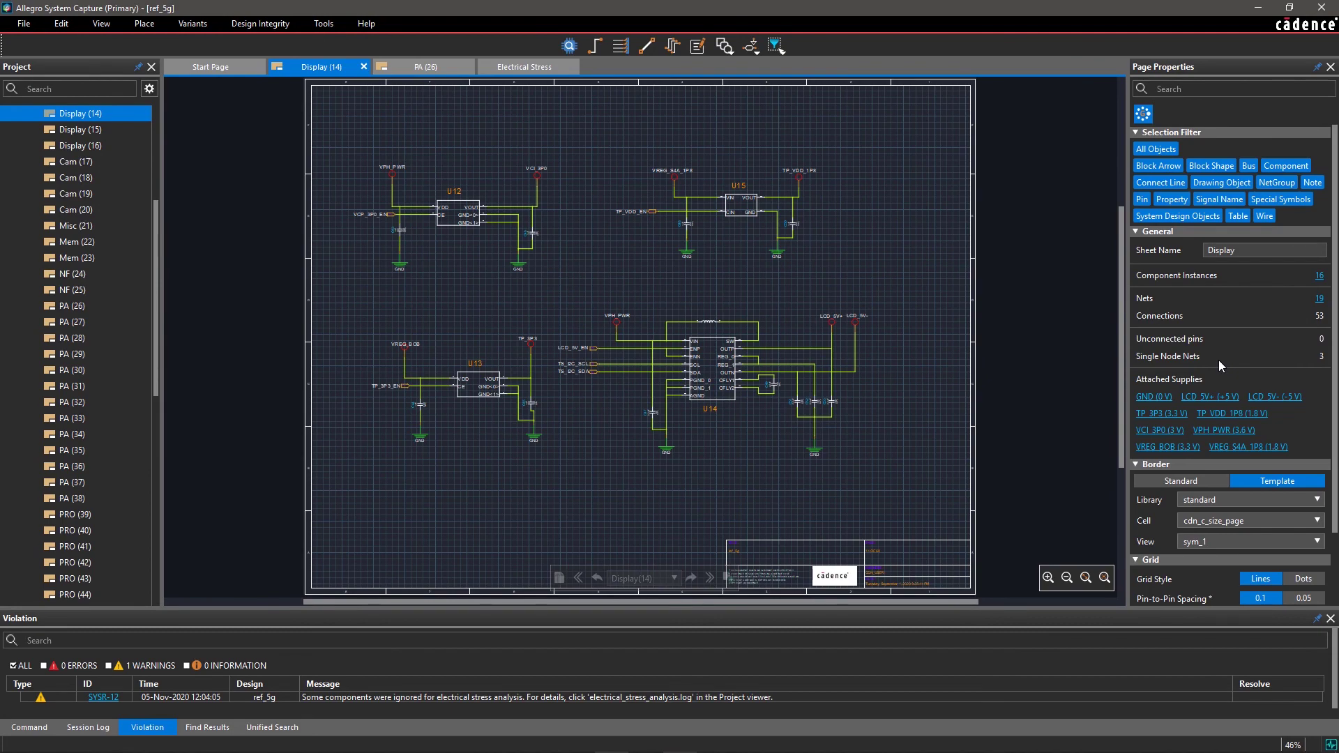